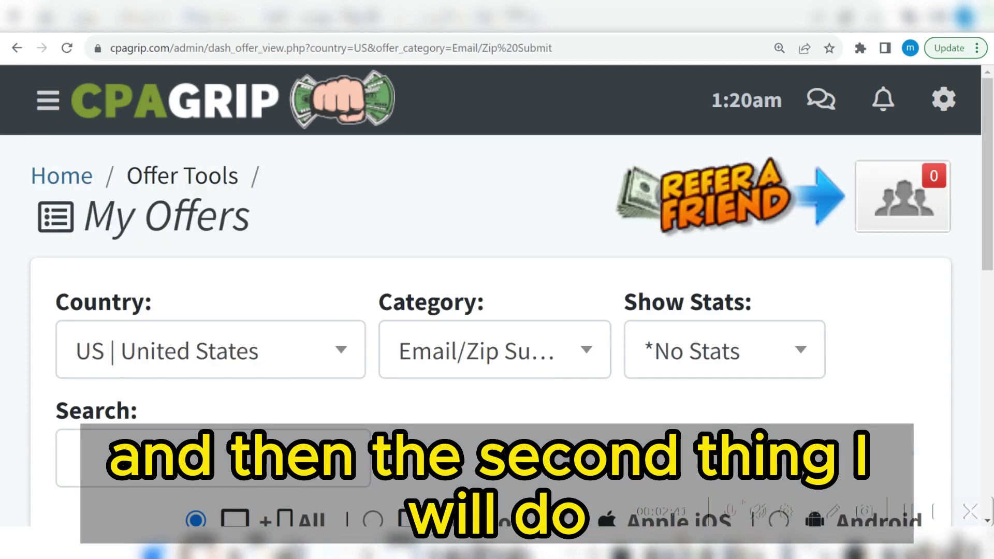
Step: Review the United States Email/Zip Submit offers, checking the filters and each offer's title, device type and payout
scroll(196, 366, "down", 3)
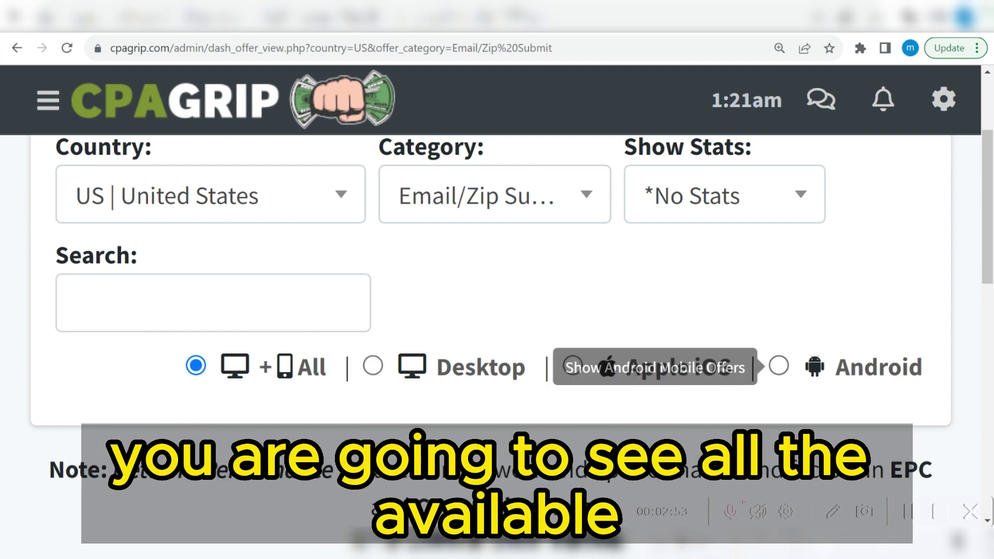
scroll(547, 311, "down", 7)
scroll(548, 311, "down", 2)
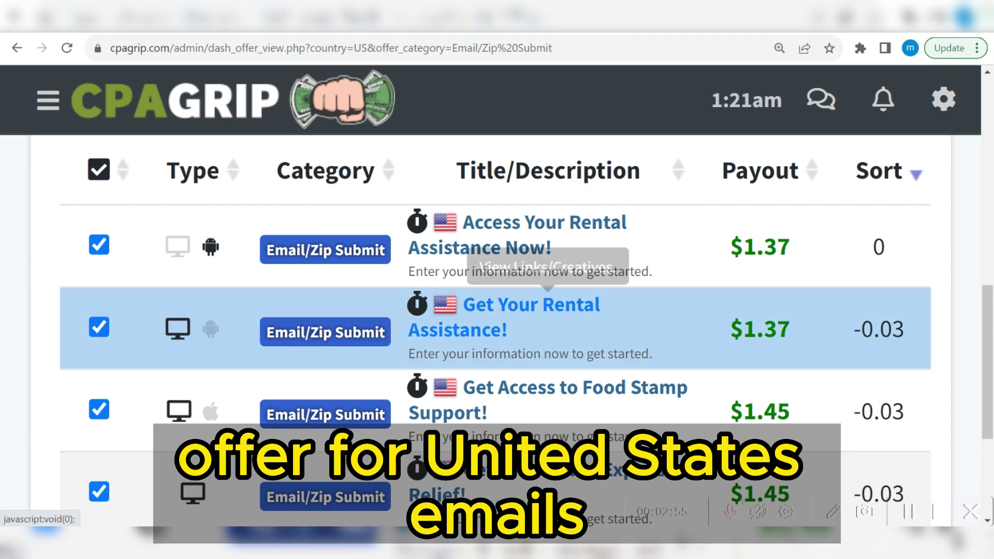
scroll(548, 310, "up", 7)
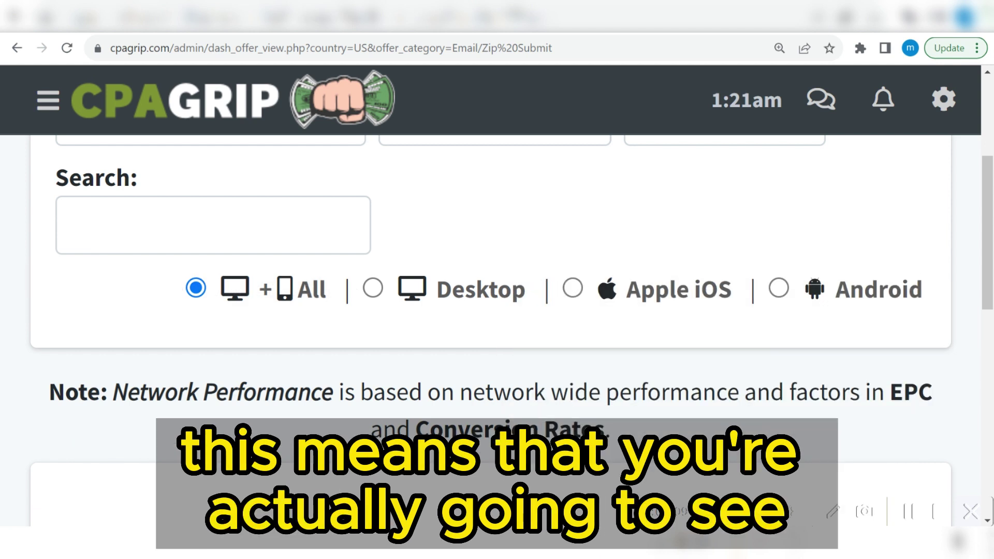
scroll(547, 331, "down", 7)
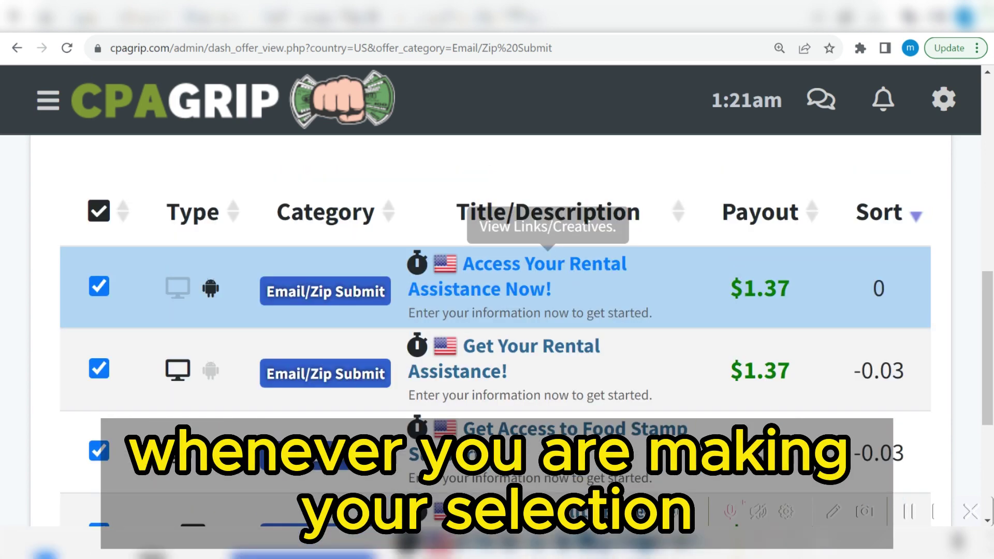
scroll(491, 259, "up", 8)
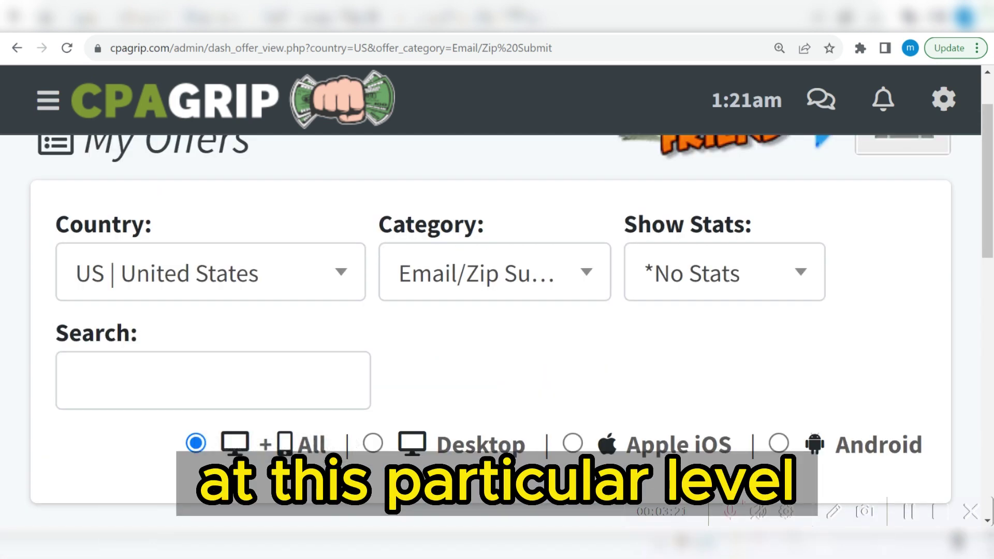
scroll(497, 331, "down", 3)
scroll(548, 320, "down", 12)
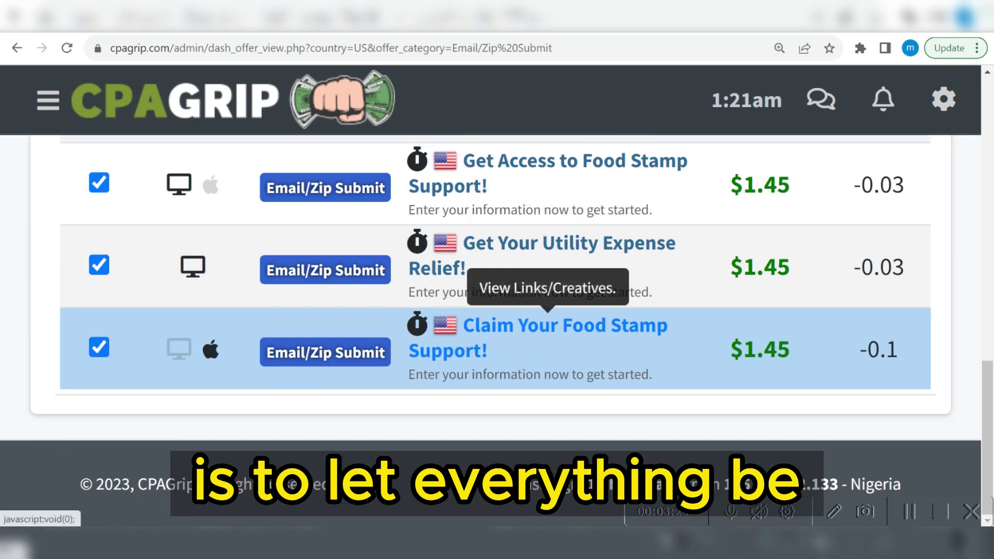
scroll(548, 321, "up", 3)
scroll(548, 321, "up", 3)
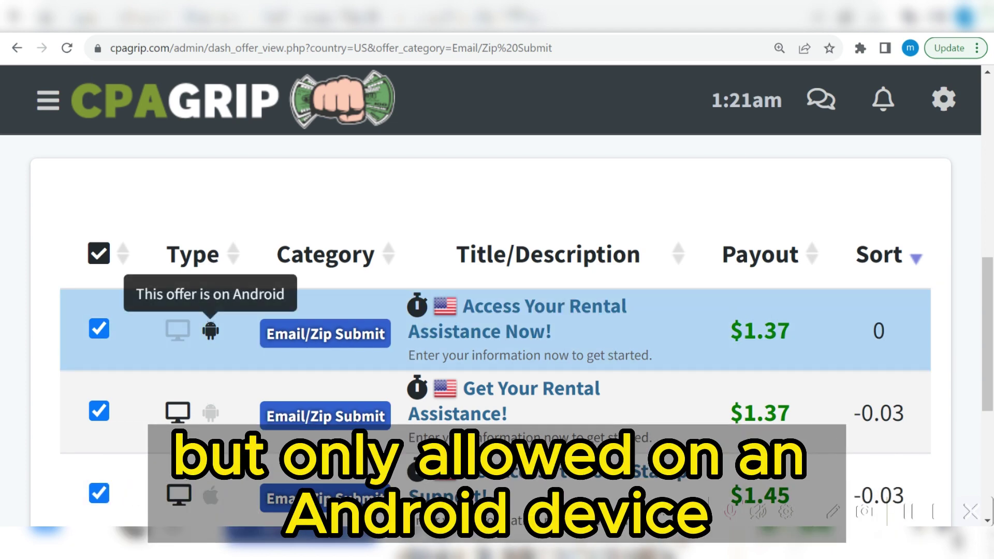
scroll(210, 373, "down", 1)
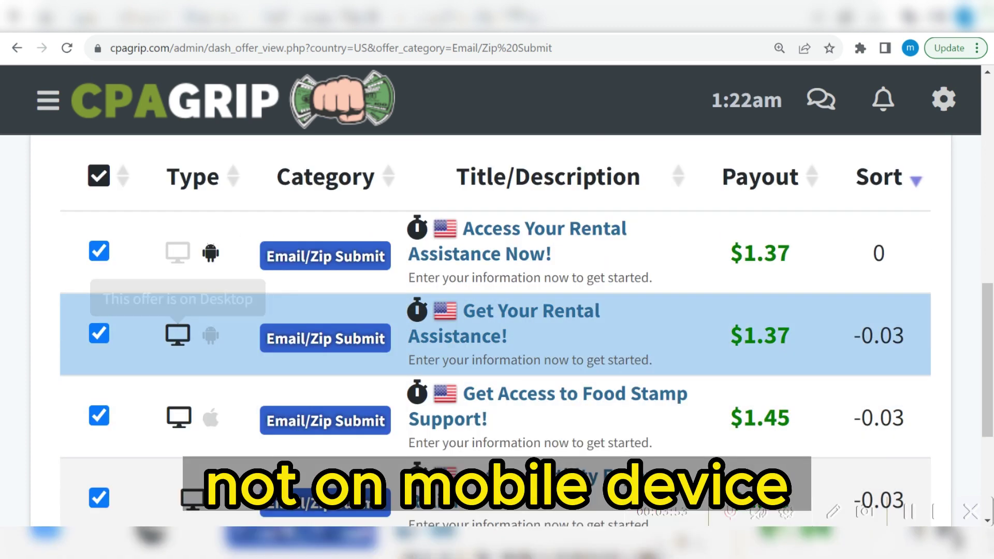
scroll(179, 385, "down", 1)
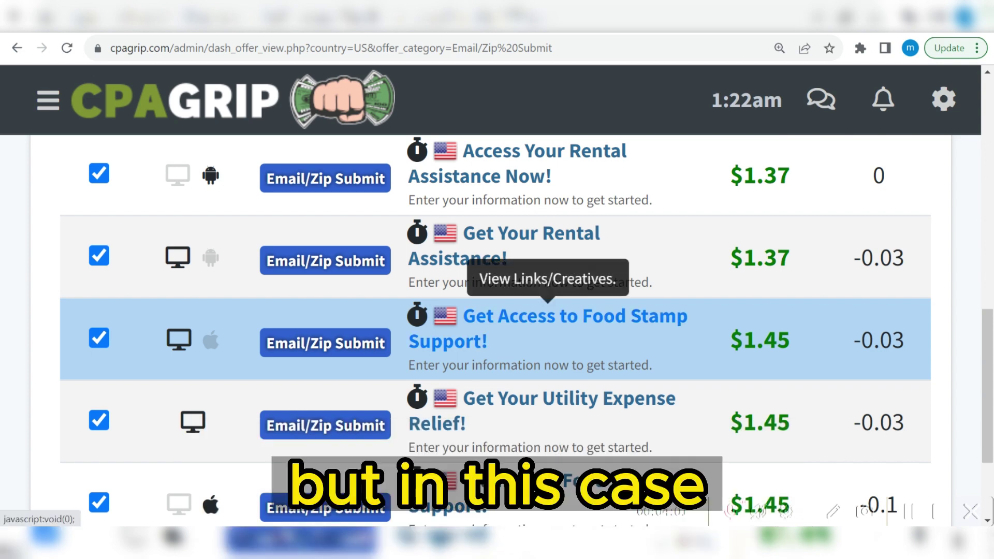
scroll(547, 311, "up", 3)
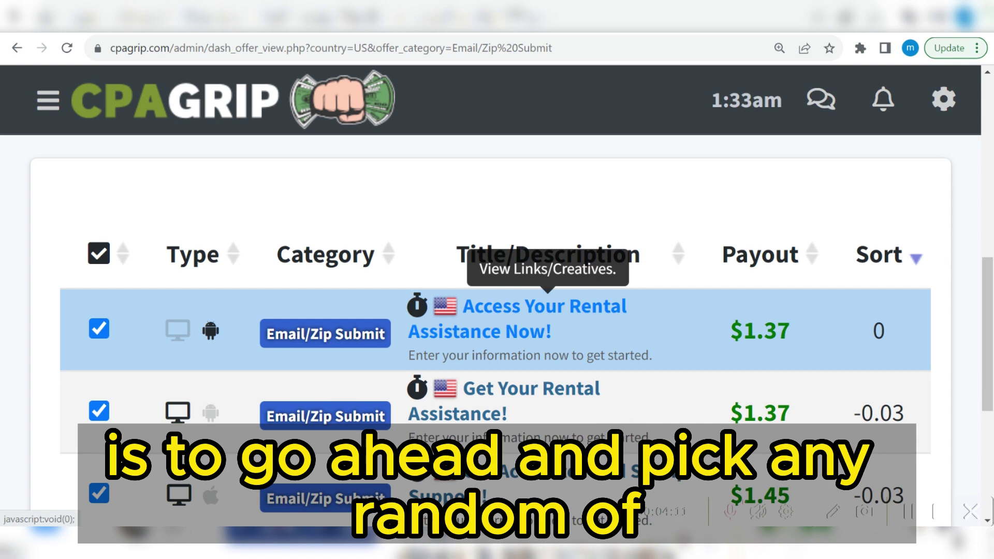
Step: View the details of the "Get Your Rental Assistance!" offer, including its tracking domain, and close them
scroll(518, 393, "down", 3)
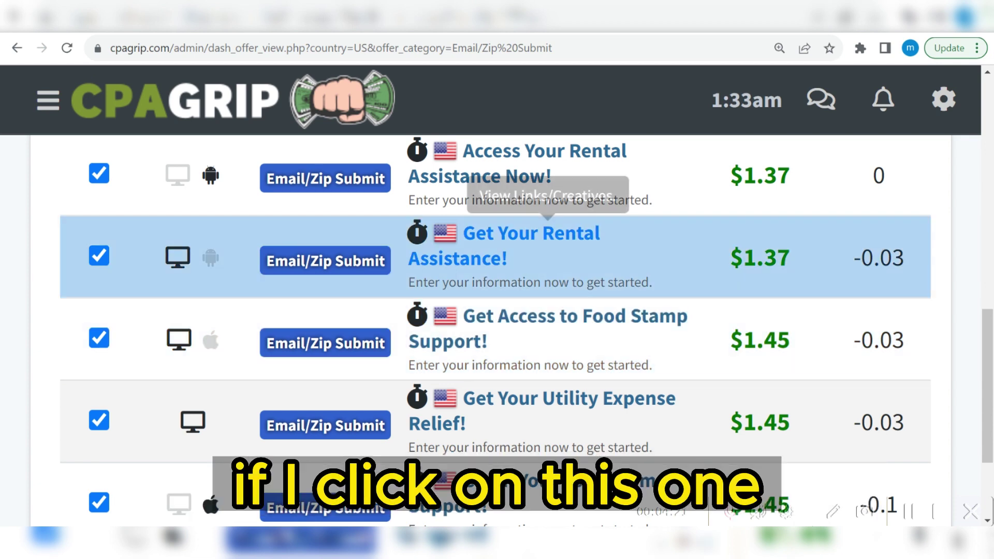
left_click(530, 234)
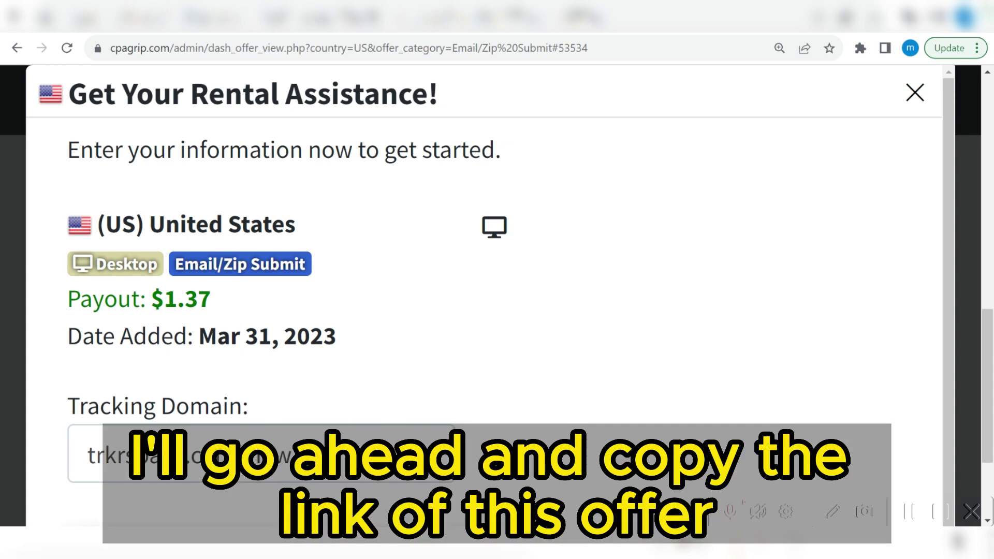
scroll(484, 295, "down", 3)
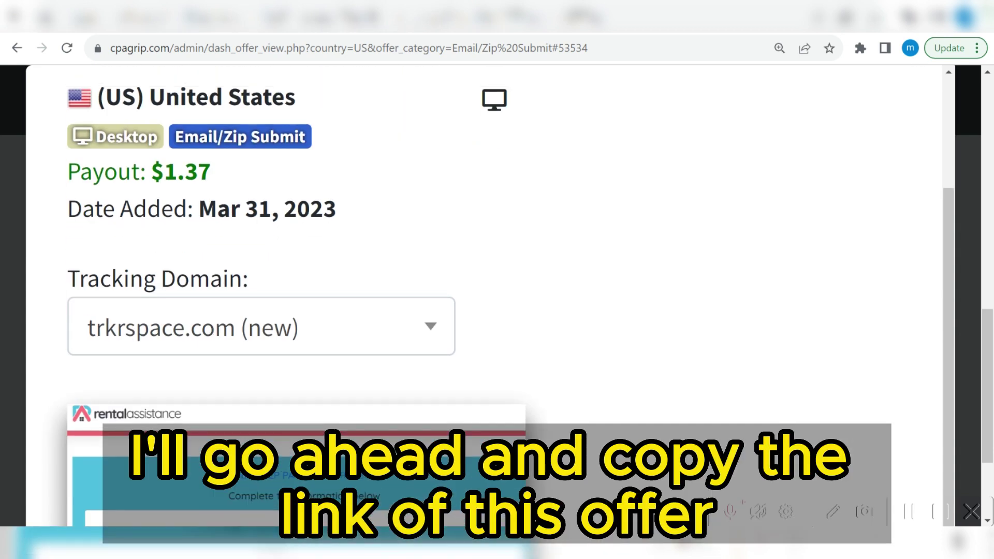
scroll(484, 295, "up", 3)
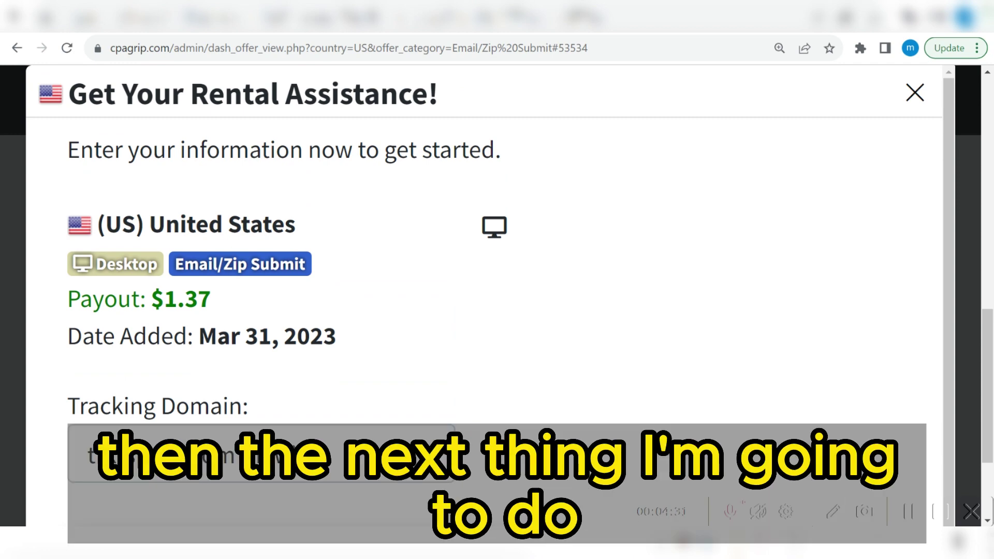
left_click(915, 93)
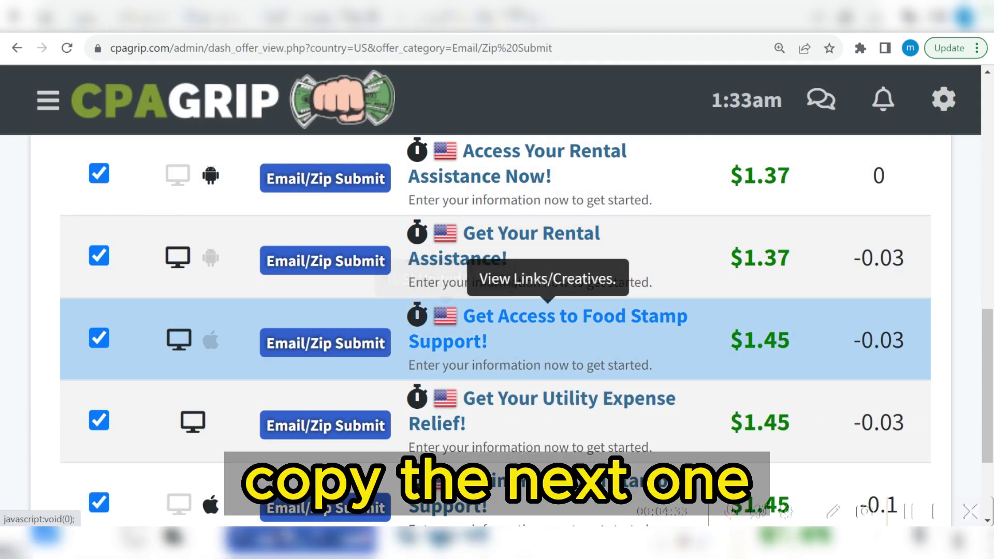
Step: Open the details of the "Get Access to Food Stamp Support!" offer
left_click(548, 317)
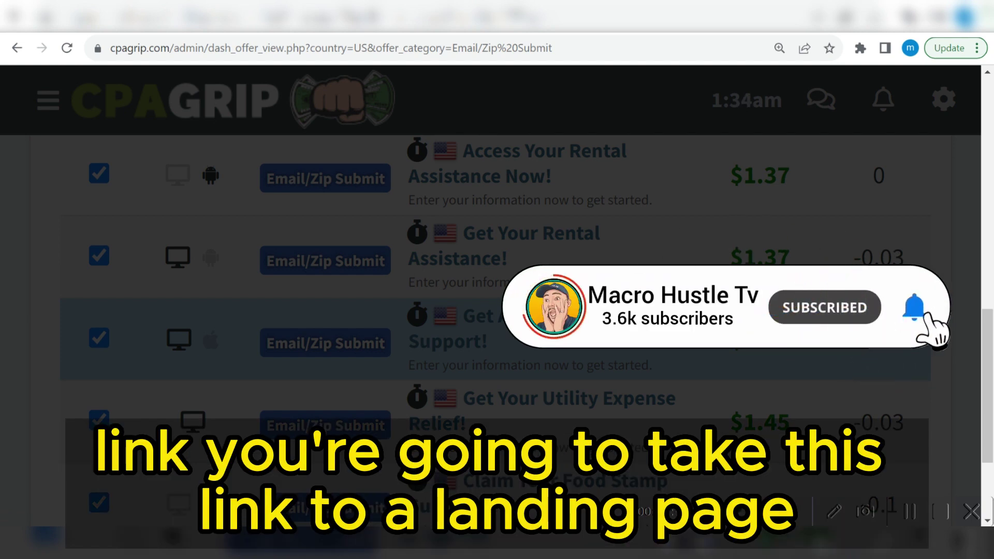
scroll(497, 310, "down", 3)
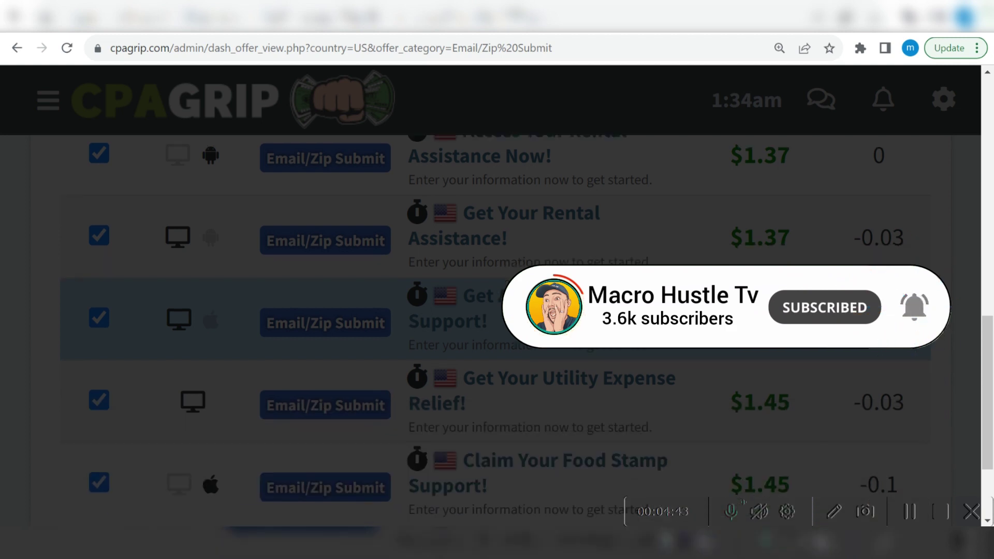
left_click(517, 158)
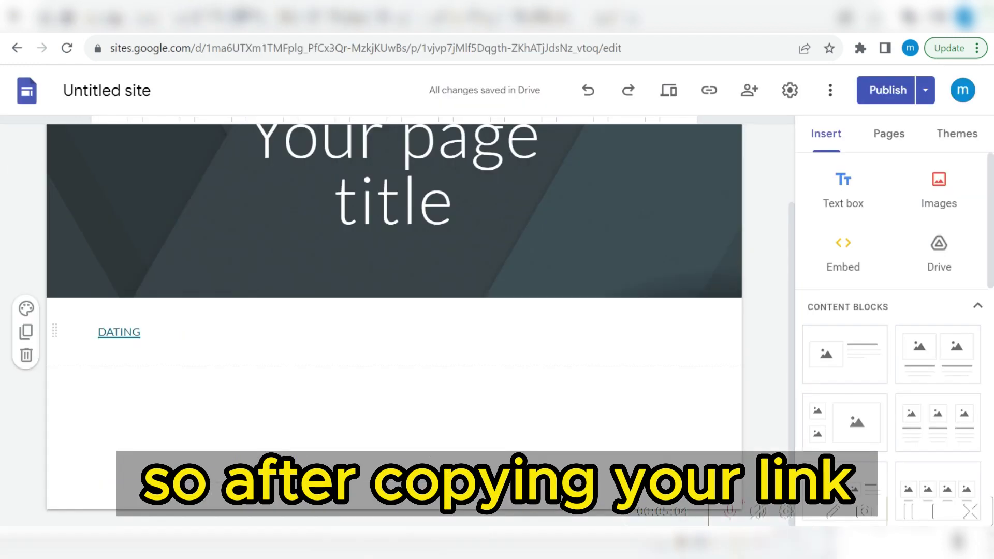
Step: Copy the untitled Google Sites page's published site link, place it in Online Notepad and highlight it there
left_click(394, 332)
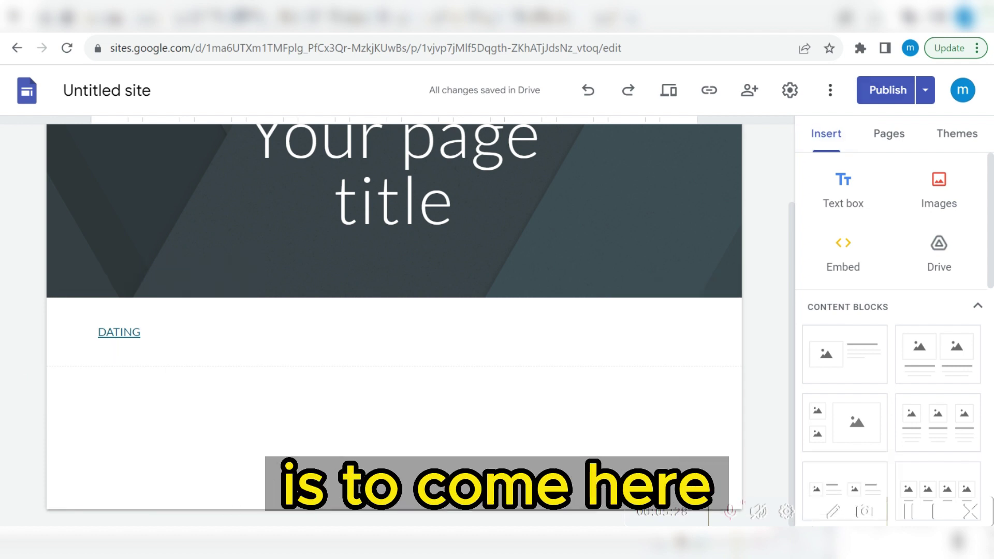
left_click(925, 90)
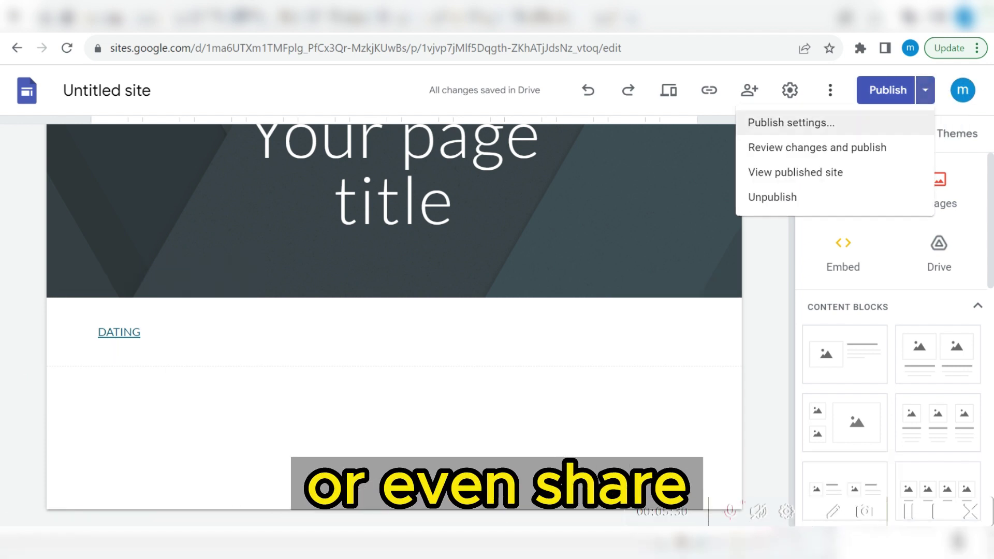
left_click(708, 90)
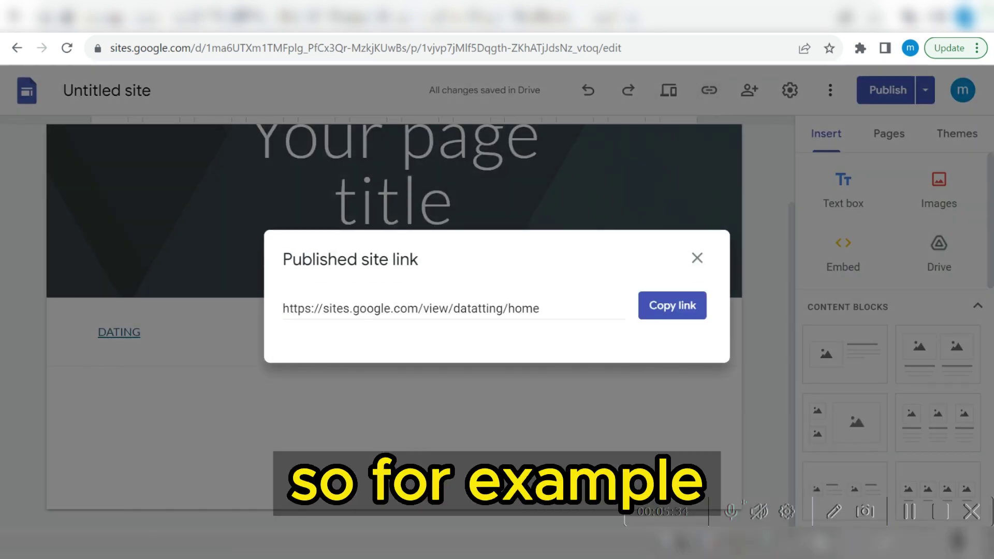
left_click_drag(539, 308, 283, 308)
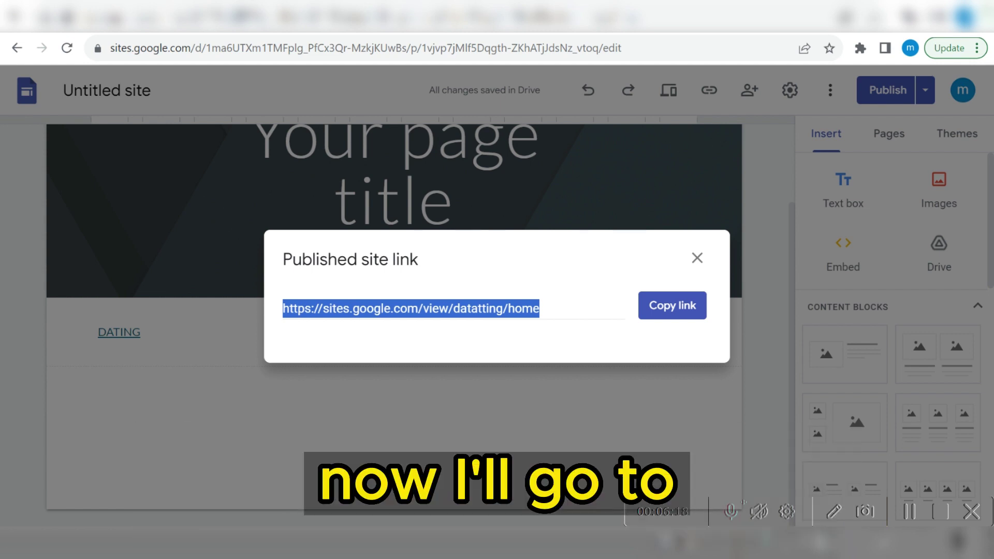
left_click(672, 306)
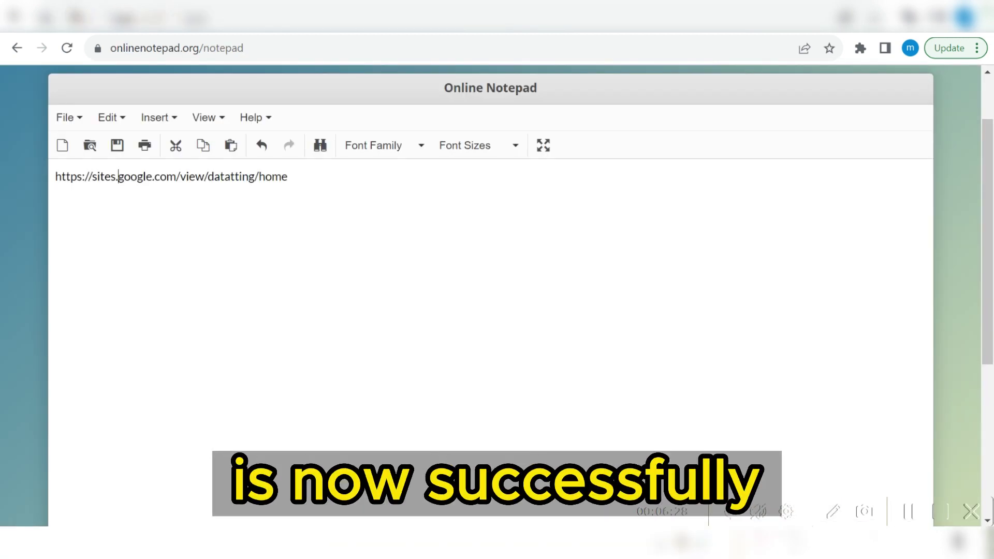
left_click_drag(56, 177, 287, 176)
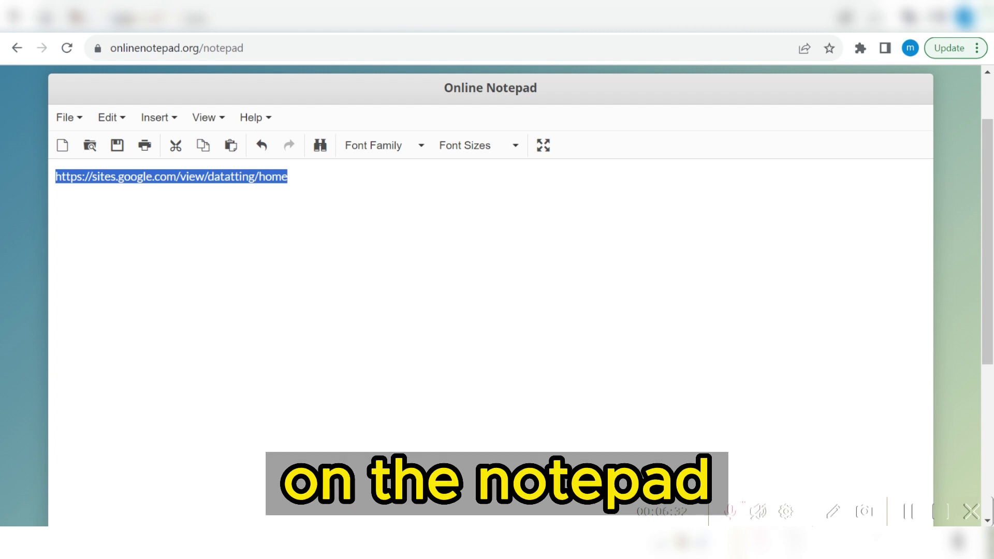
key("ctrl+plus")
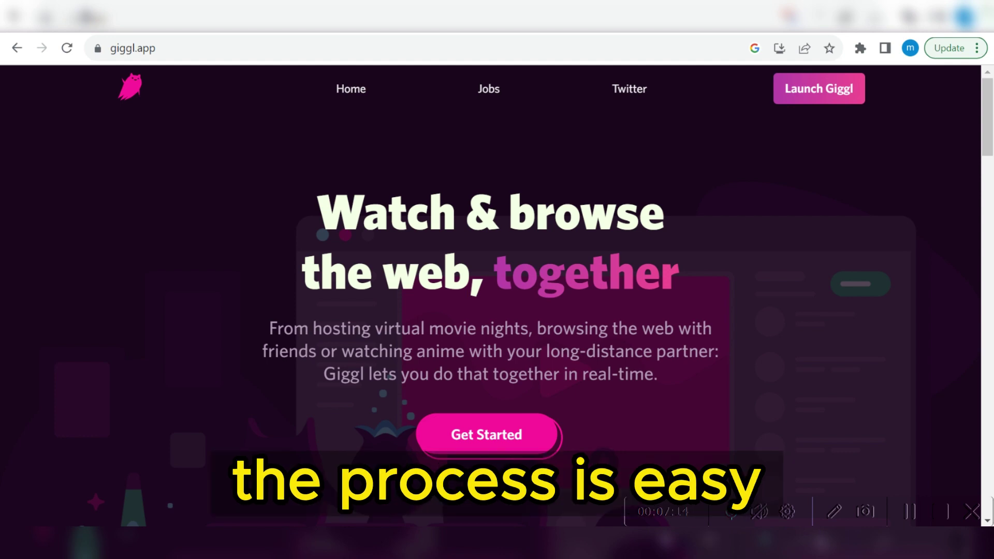
Step: Read through the Giggl home page, covering the trending portals, "Create a Portal" and "Invite your Friends" sections
scroll(490, 295, "down", 20)
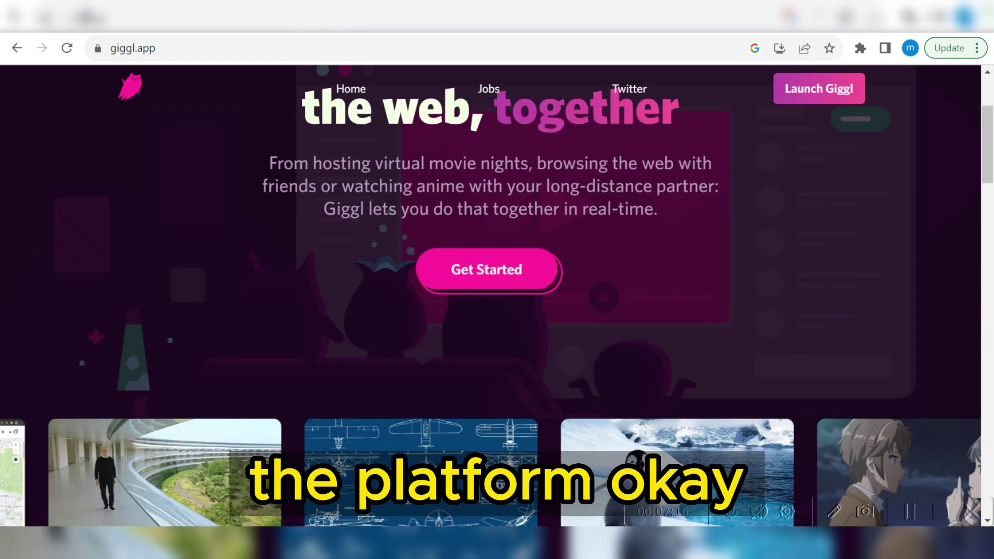
scroll(490, 311, "up", 20)
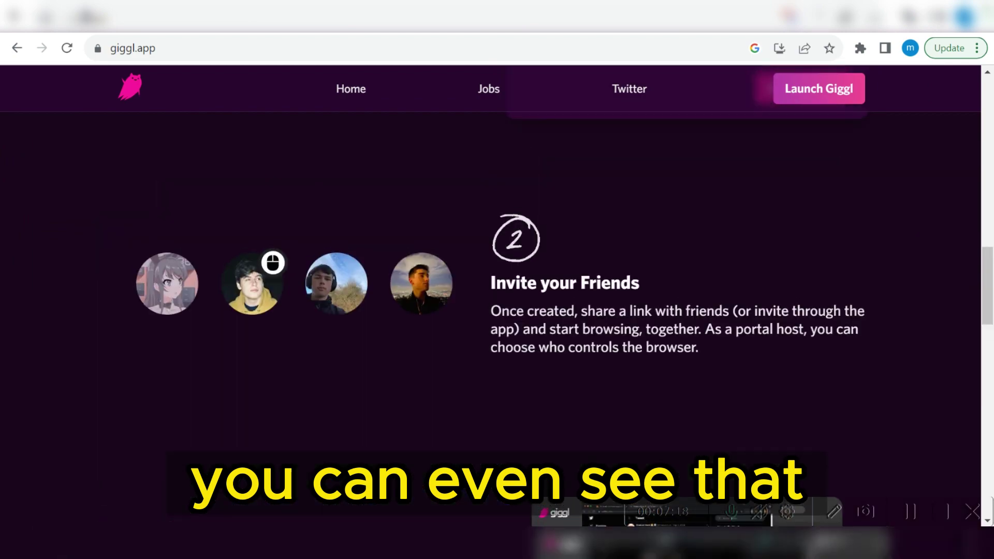
scroll(491, 295, "down", 5)
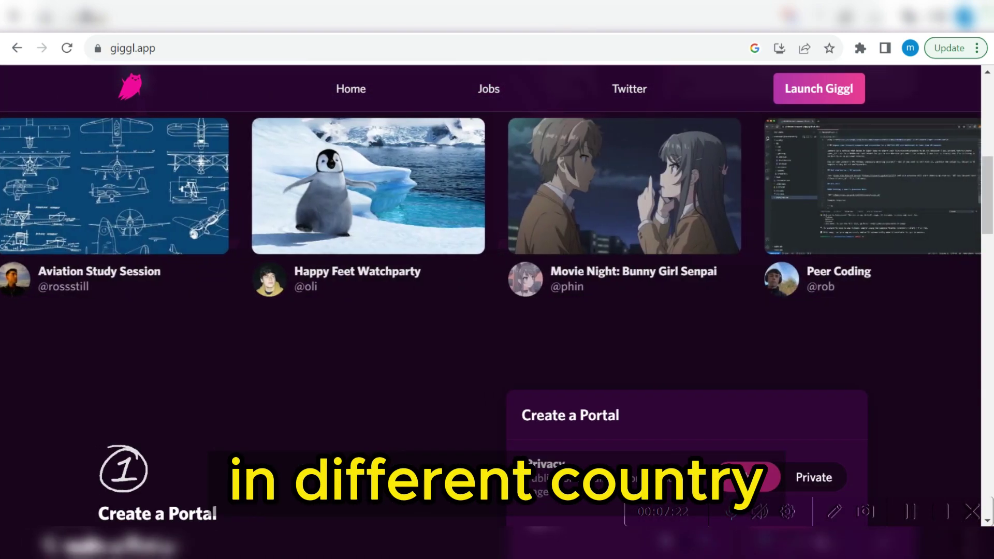
scroll(491, 295, "up", 5)
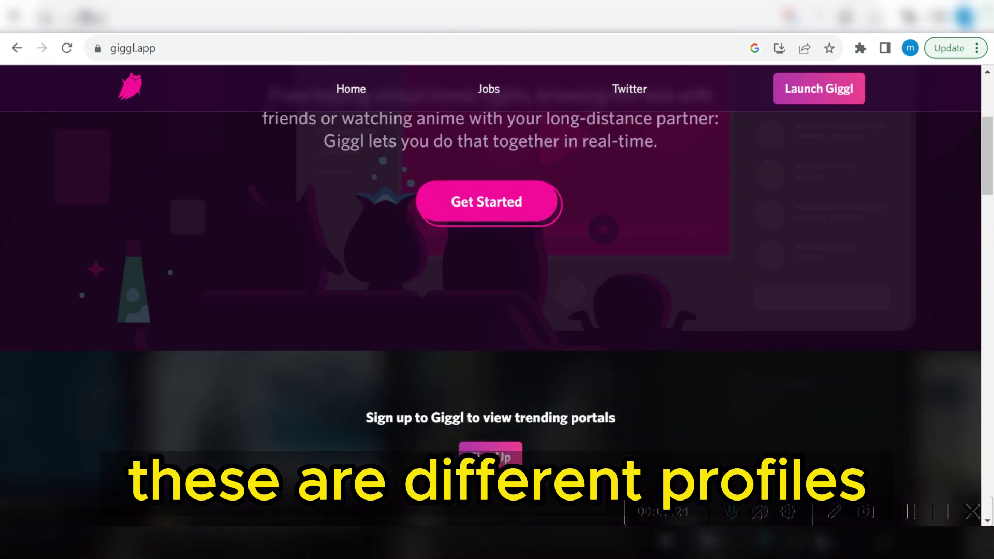
scroll(490, 295, "down", 5)
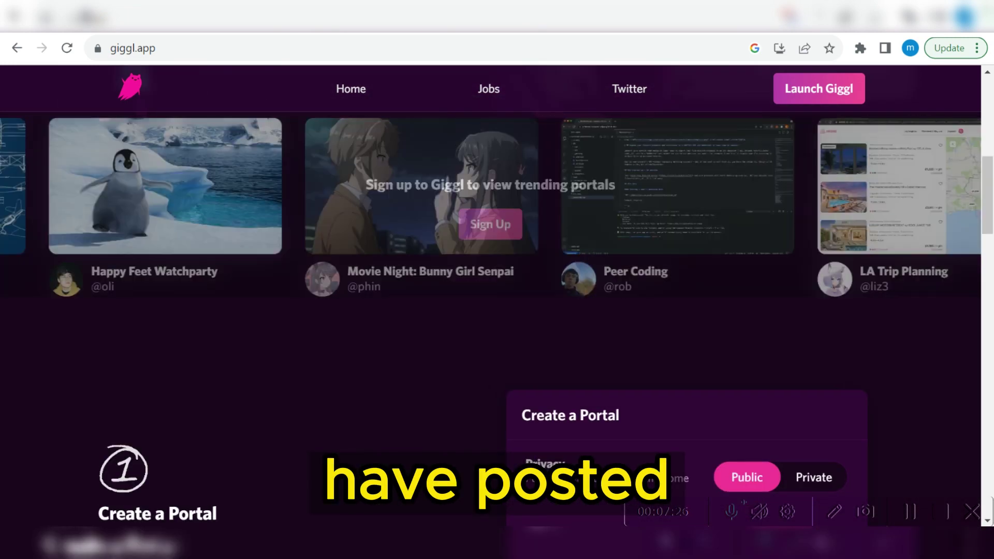
scroll(490, 295, "up", 2)
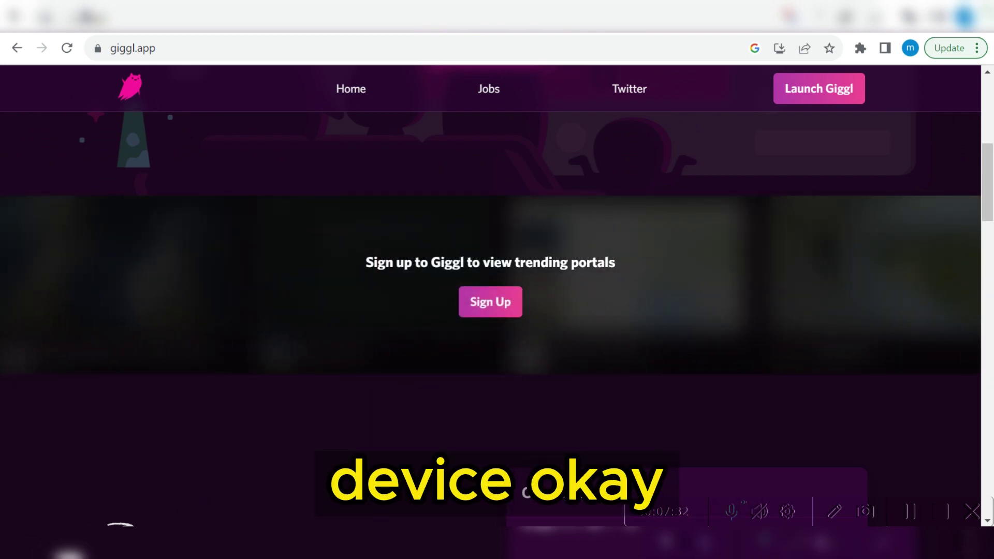
scroll(490, 295, "down", 4)
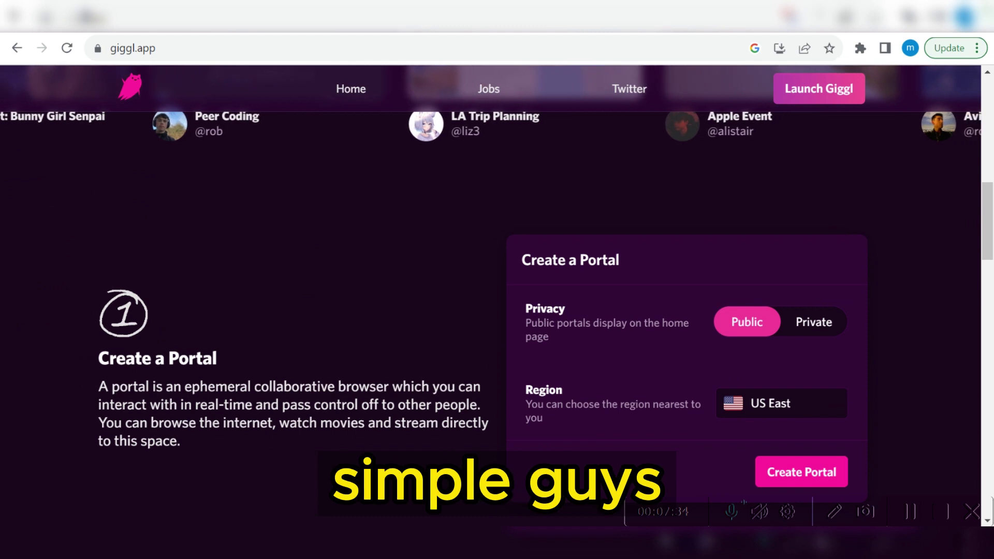
scroll(515, 524, "down", 1)
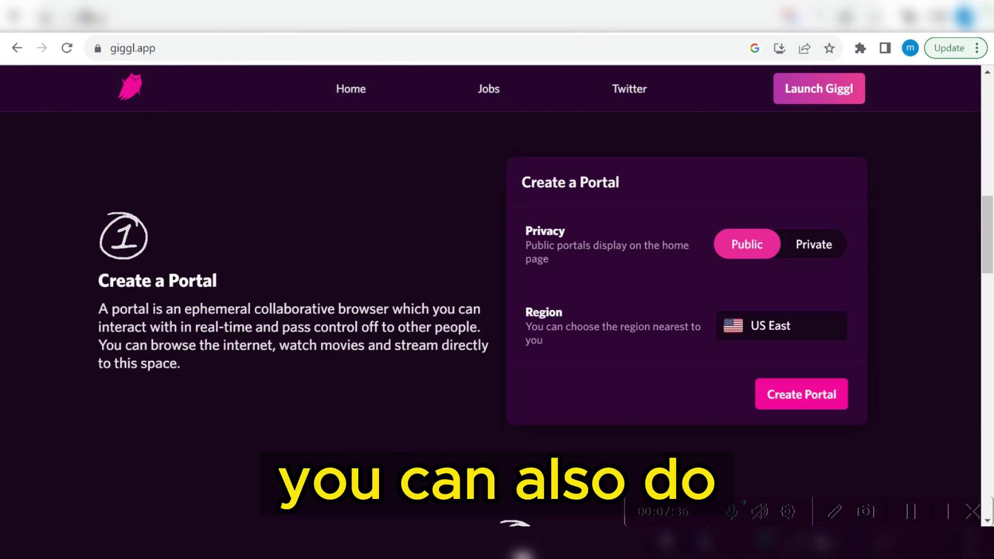